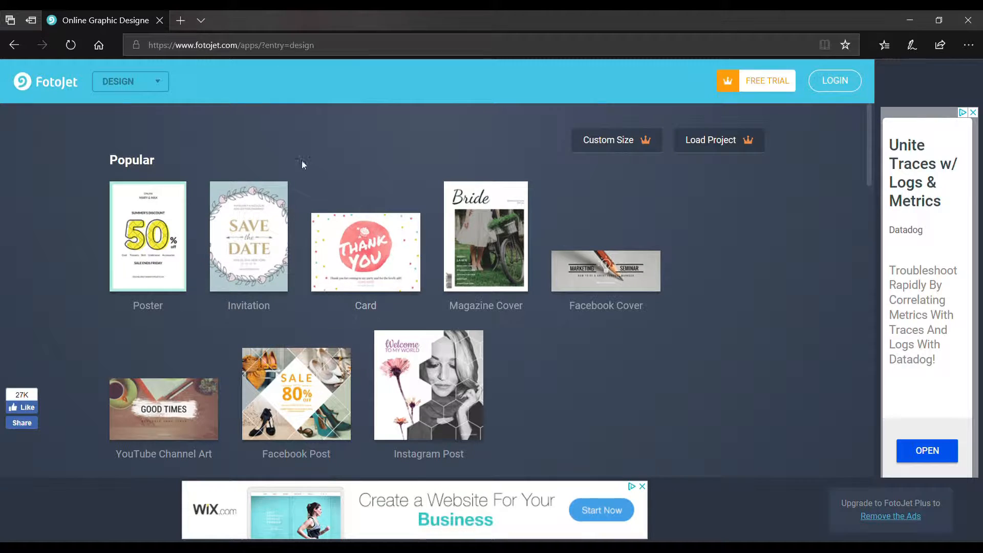
Step: Start a blank YouTube Thumbnail design from the Social Media Header group
{"action": "scroll", "coordinate": [435, 333], "scroll_direction": "down", "scroll_amount": 5}
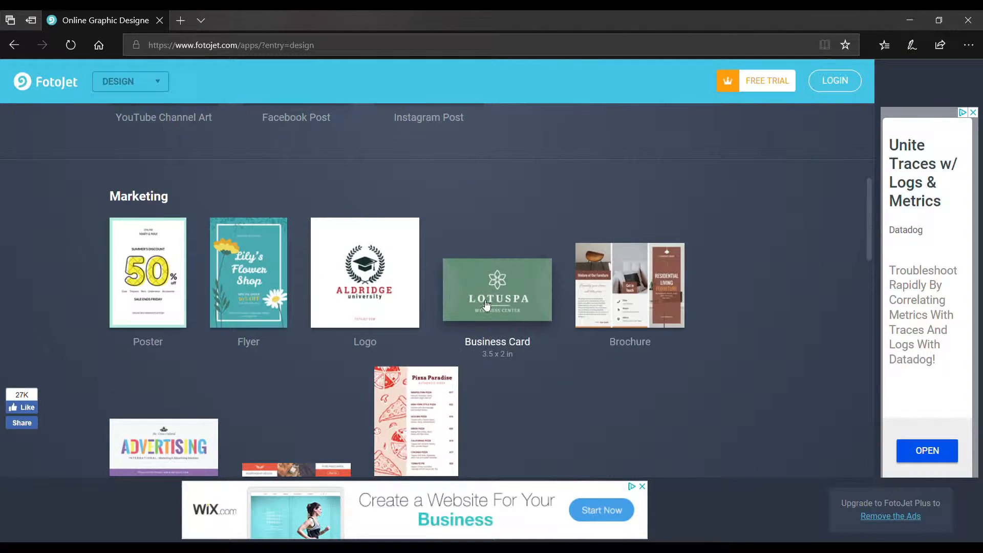
{"action": "scroll", "coordinate": [486, 305], "scroll_direction": "down", "scroll_amount": 6}
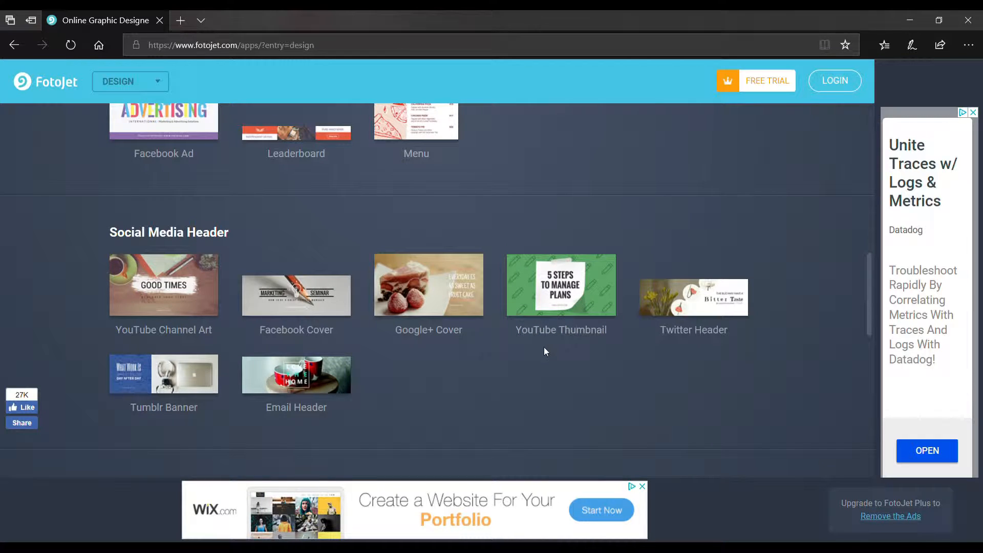
{"action": "left_click", "coordinate": [568, 285]}
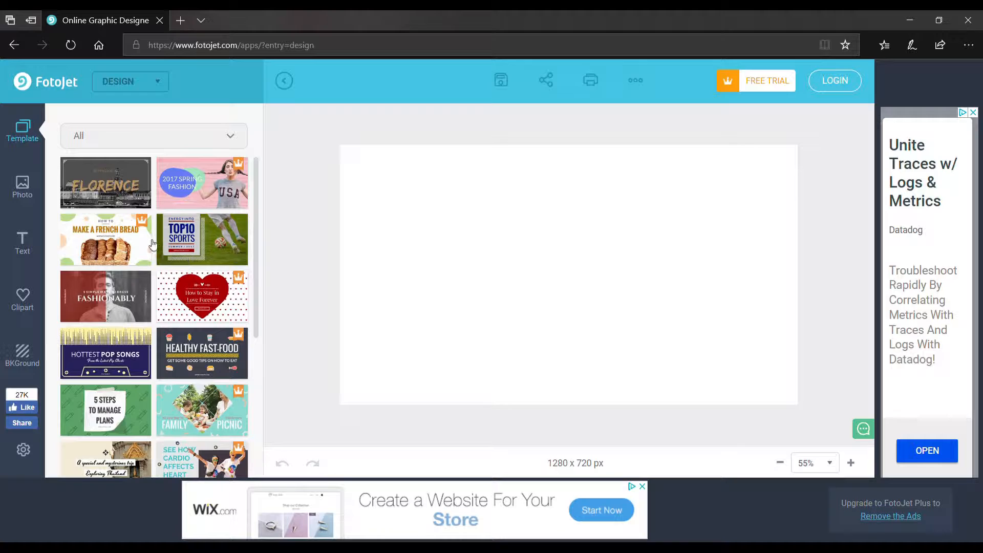
Step: Add the sleeping cat photo to the canvas, enlarge it and align it with the canvas's upper-left corner
{"action": "left_click", "coordinate": [23, 198]}
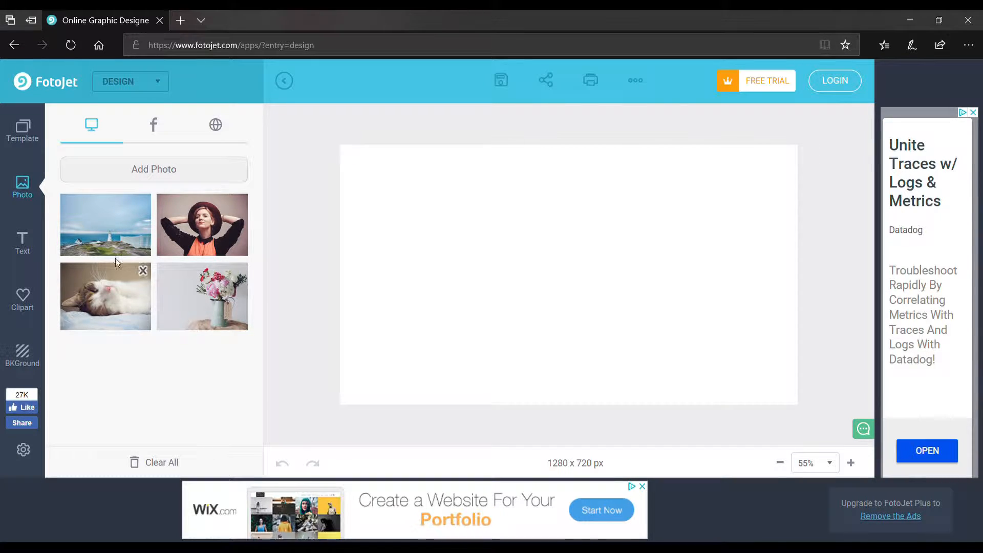
{"action": "left_click", "coordinate": [113, 296]}
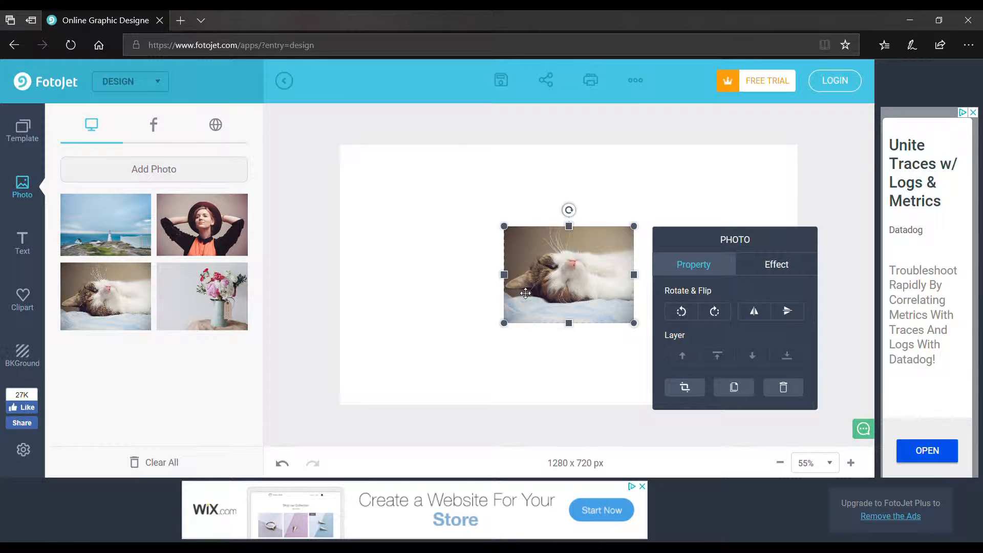
{"action": "left_click_drag", "start_coordinate": [385, 345], "coordinate": [340, 410]}
{"action": "left_click_drag", "start_coordinate": [418, 309], "coordinate": [413, 230]}
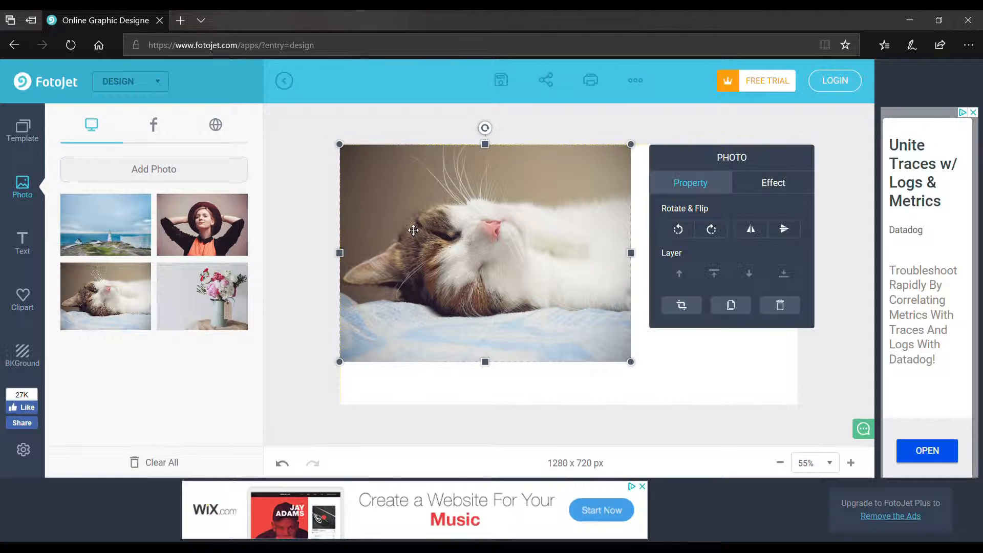
Step: Resize and reposition the cat photo so its edges match the full 1280 x 720 px canvas
{"action": "left_click_drag", "start_coordinate": [631, 361], "coordinate": [780, 378]}
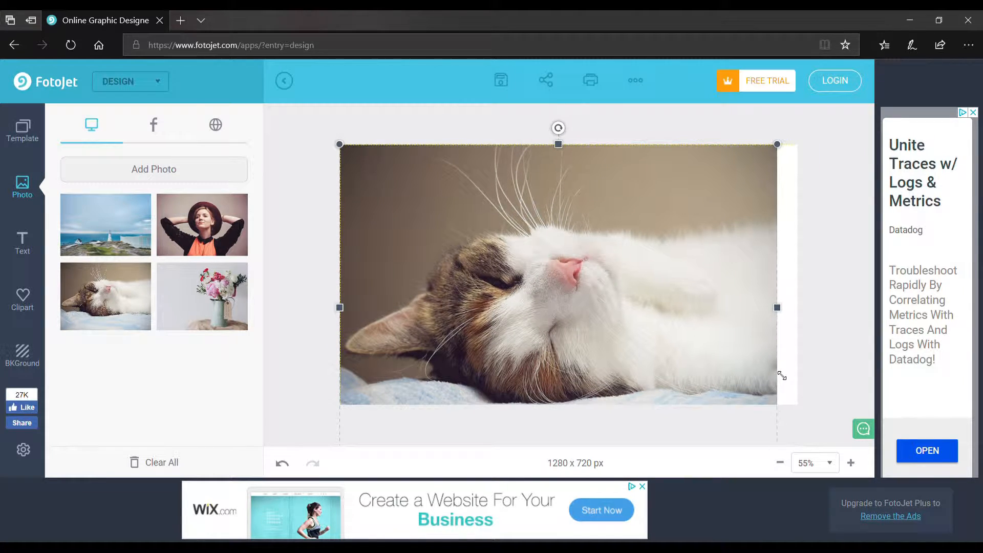
{"action": "mouse_move", "coordinate": [738, 344]}
{"action": "left_mouse_down"}
{"action": "mouse_move", "coordinate": [742, 320]}
{"action": "mouse_move", "coordinate": [736, 345]}
{"action": "left_mouse_up"}
{"action": "left_click_drag", "start_coordinate": [776, 378], "coordinate": [774, 327]}
{"action": "left_click_drag", "start_coordinate": [779, 422], "coordinate": [756, 401]}
{"action": "left_click_drag", "start_coordinate": [707, 306], "coordinate": [708, 320]}
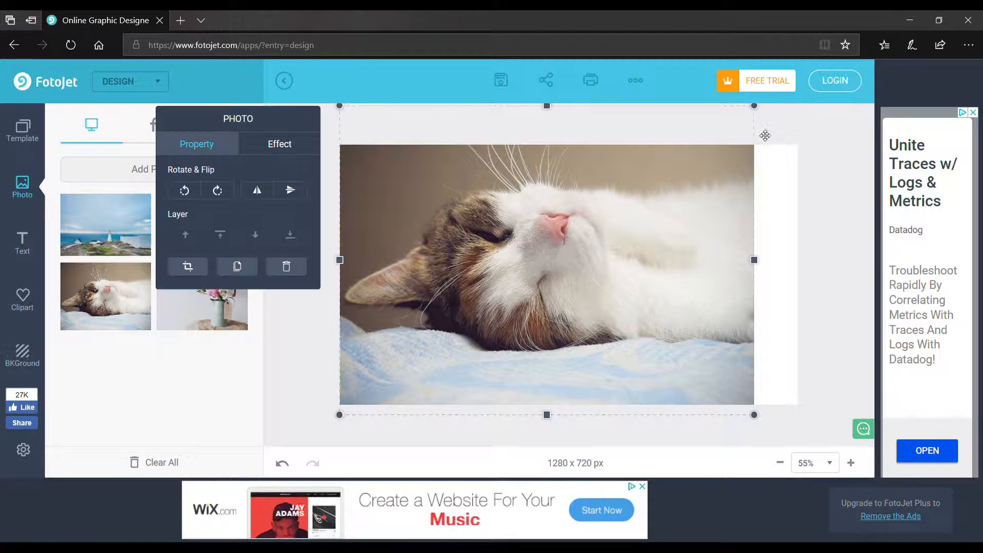
{"action": "left_click_drag", "start_coordinate": [550, 111], "coordinate": [546, 148]}
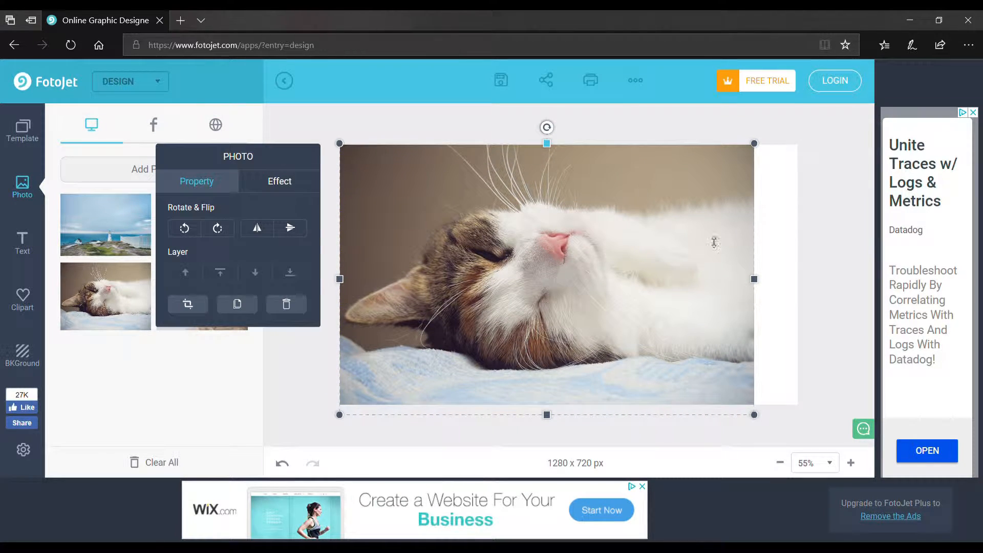
{"action": "left_click_drag", "start_coordinate": [754, 279], "coordinate": [797, 280]}
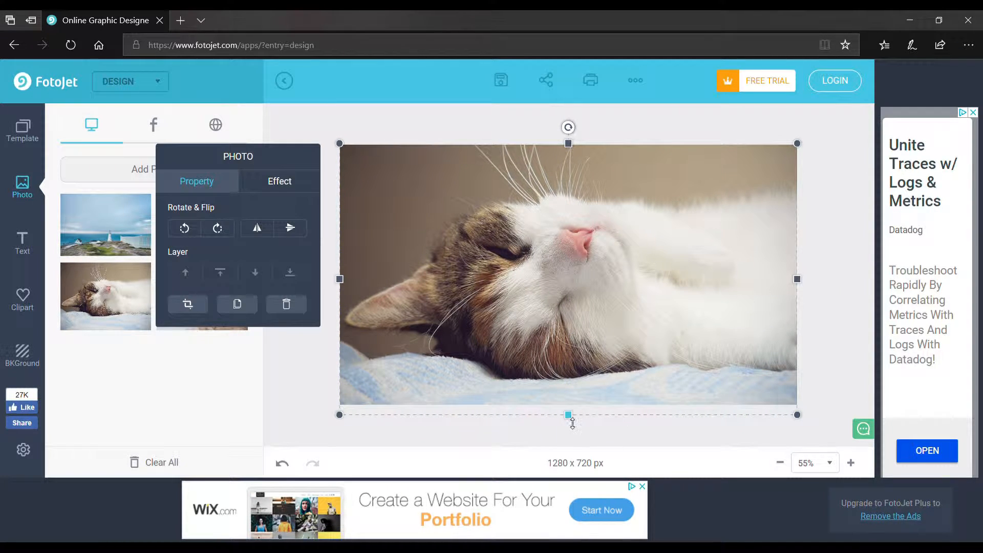
{"action": "left_click_drag", "start_coordinate": [568, 414], "coordinate": [568, 405]}
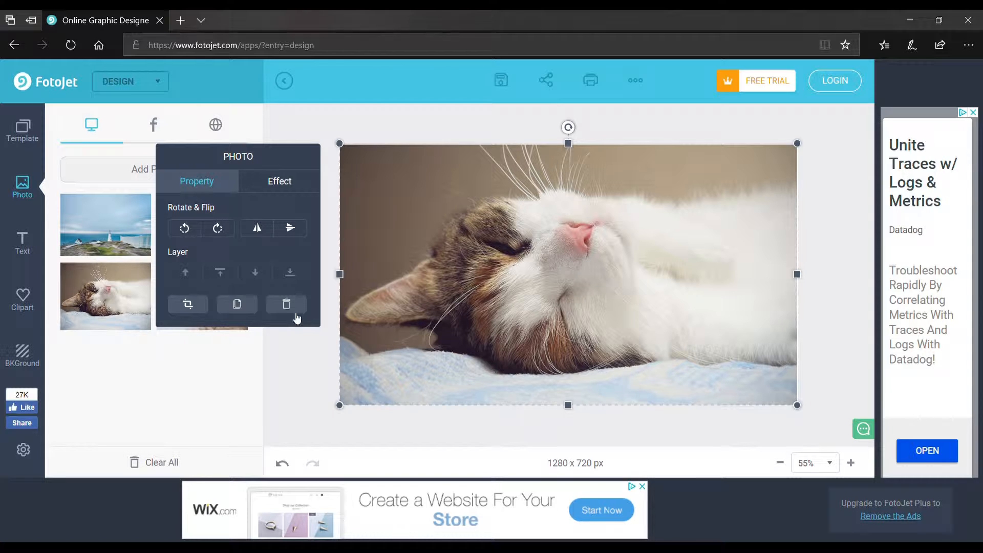
{"action": "left_click", "coordinate": [303, 330]}
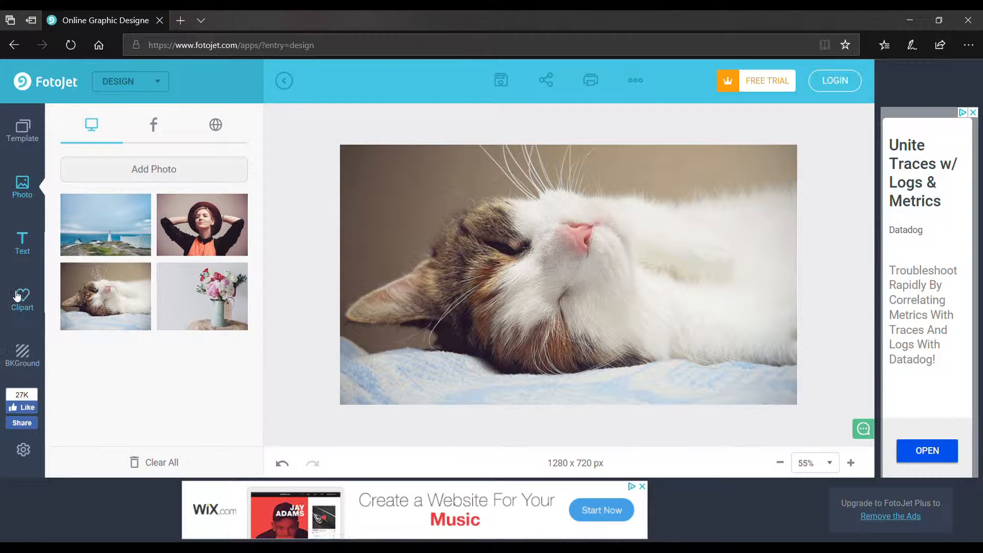
Step: Add the yellow Bangers text preset with the black outline to the thumbnail
{"action": "left_click", "coordinate": [21, 134]}
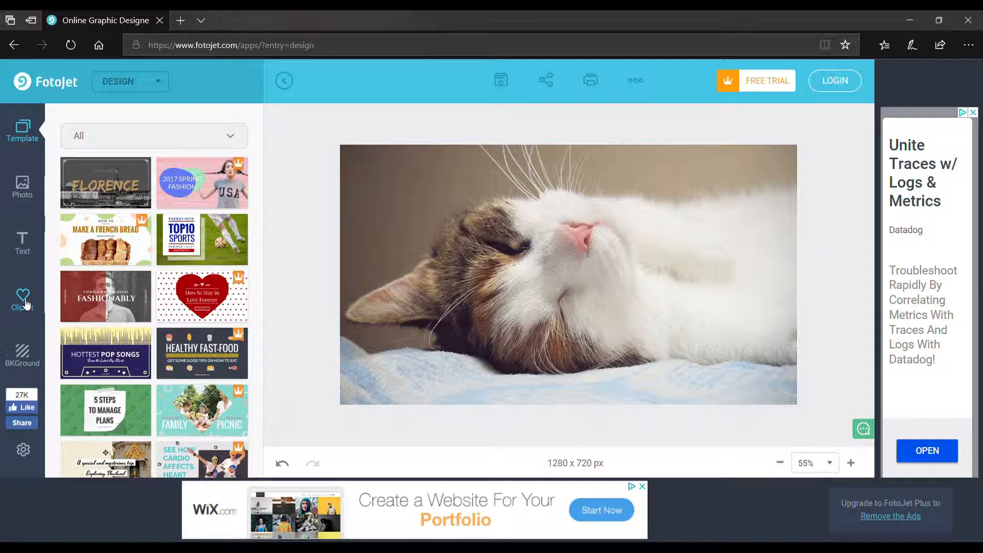
{"action": "left_click", "coordinate": [28, 254]}
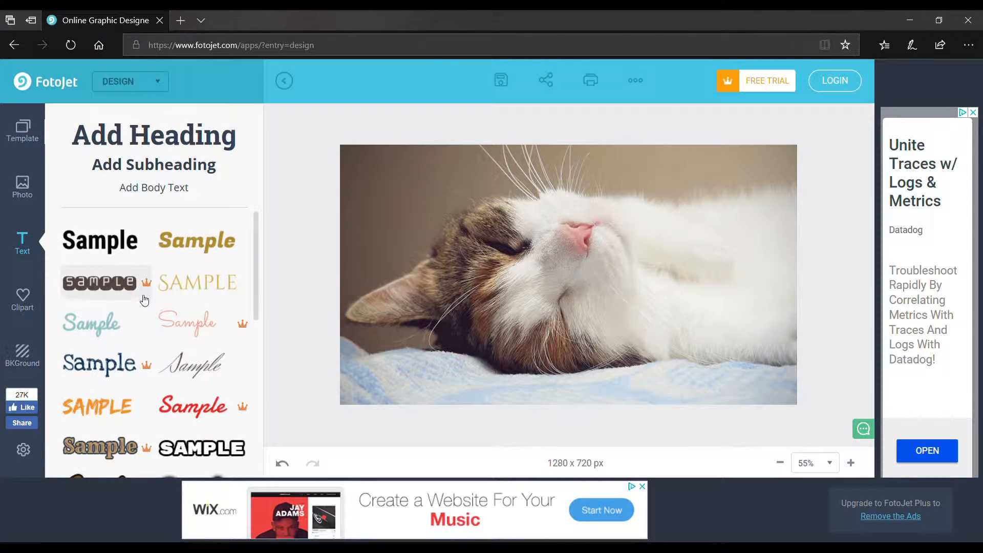
{"action": "scroll", "coordinate": [136, 313], "scroll_direction": "down", "scroll_amount": 2}
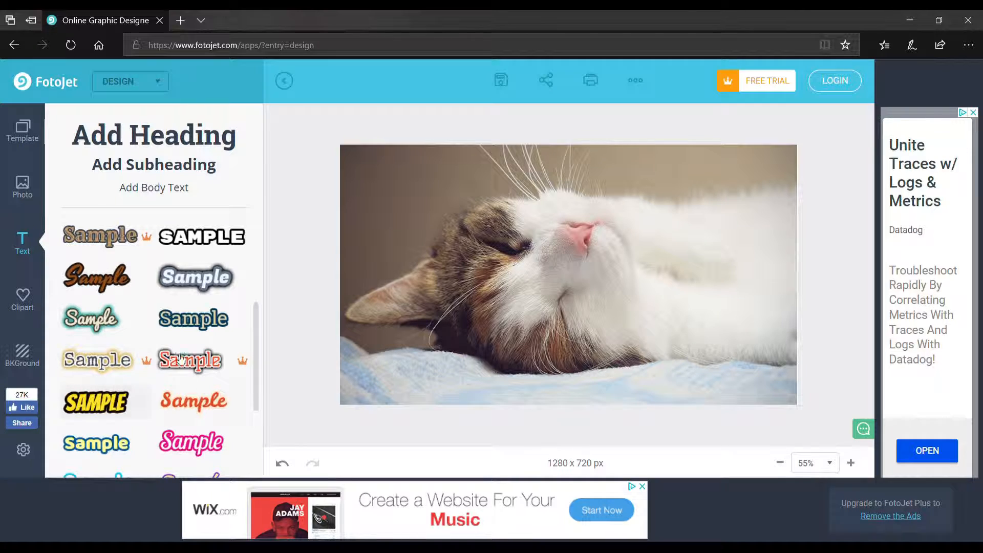
{"action": "left_click", "coordinate": [95, 406]}
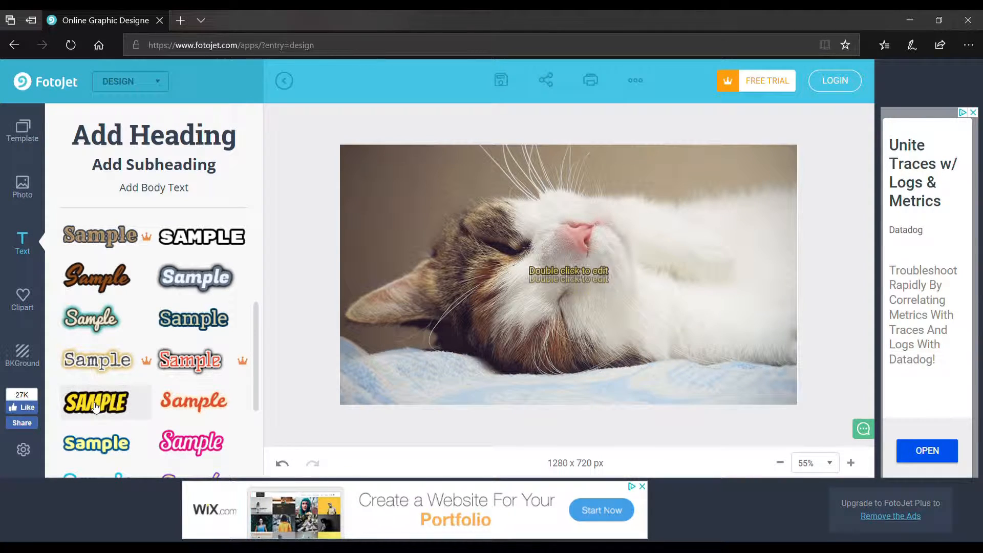
{"action": "left_click", "coordinate": [578, 281]}
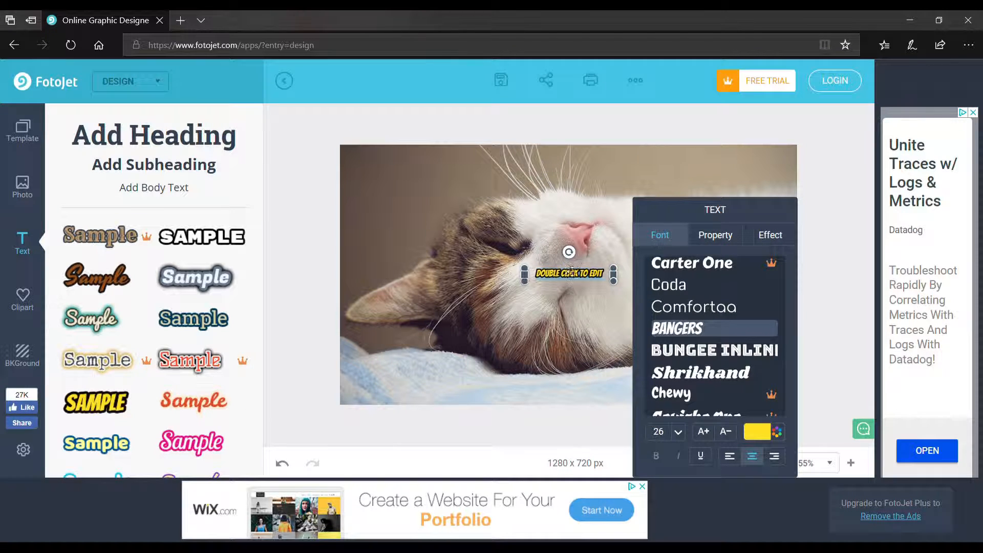
Step: Enlarge one preset text and tilt it upward across the cat's forehead, and delete the small duplicate text
{"action": "left_click_drag", "start_coordinate": [524, 282], "coordinate": [394, 298]}
{"action": "left_click_drag", "start_coordinate": [487, 284], "coordinate": [466, 204]}
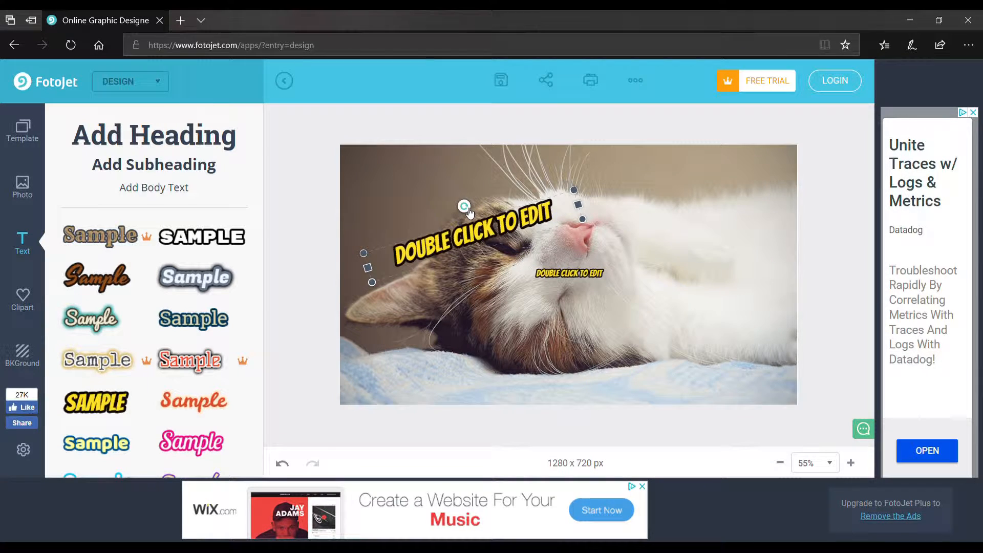
{"action": "left_click", "coordinate": [559, 277]}
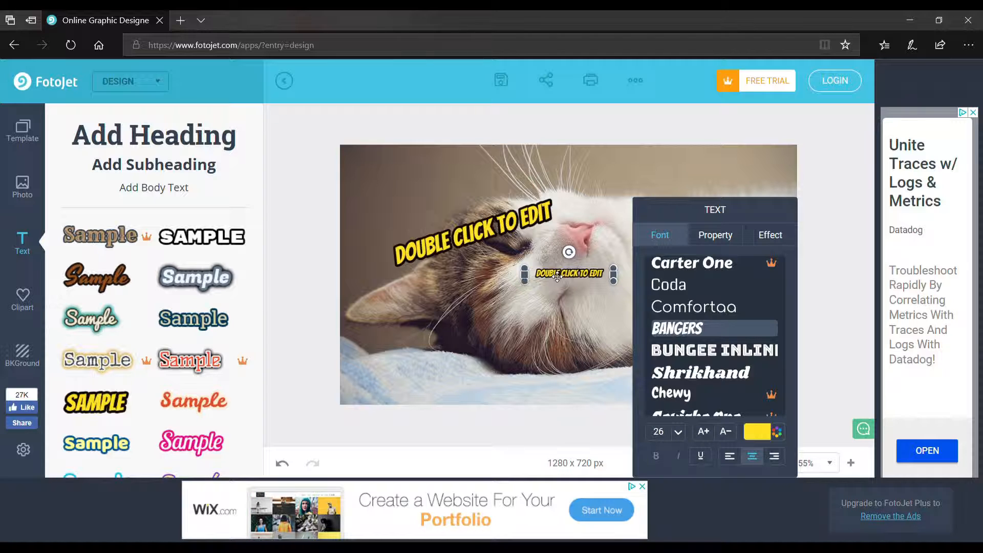
{"action": "key", "text": "Delete"}
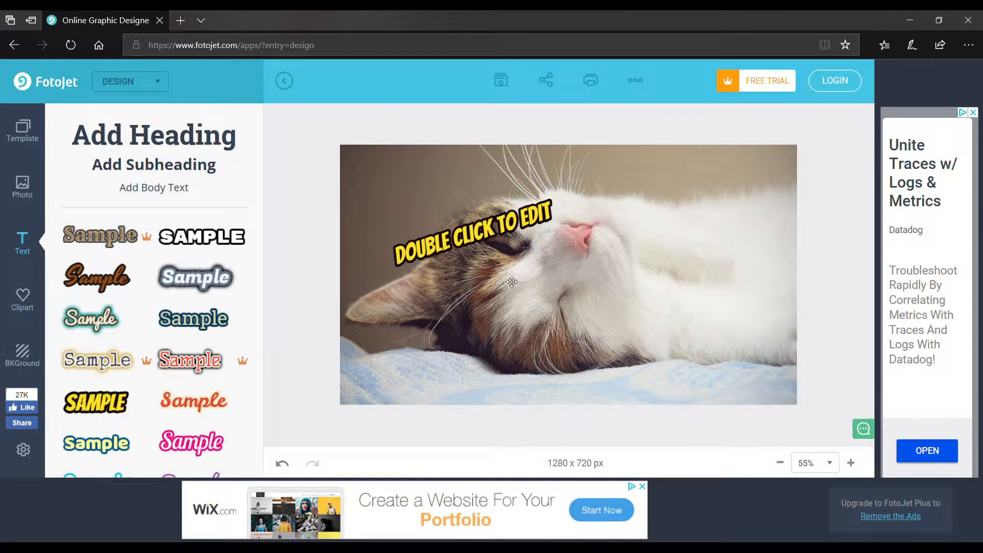
Step: Enlarge the tilted text further and replace its placeholder wording with "CAT IS CUTE!"
{"action": "left_click", "coordinate": [516, 229]}
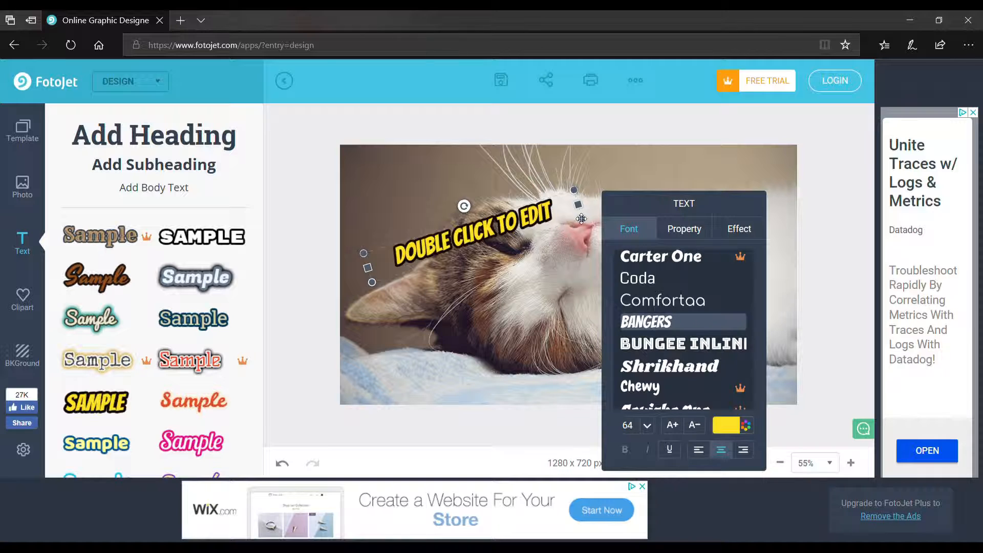
{"action": "left_click_drag", "start_coordinate": [581, 219], "coordinate": [401, 261]}
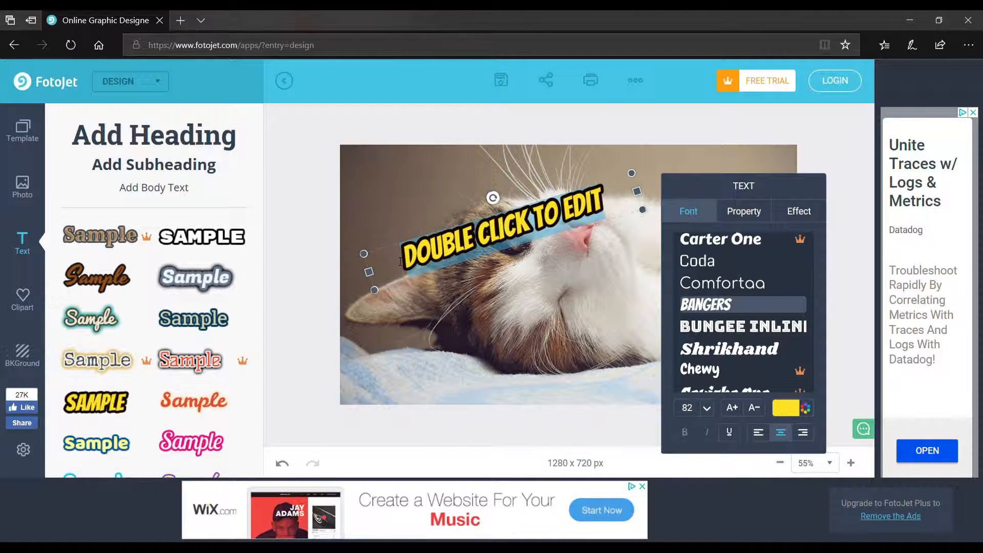
{"action": "key", "text": "BackSpace"}
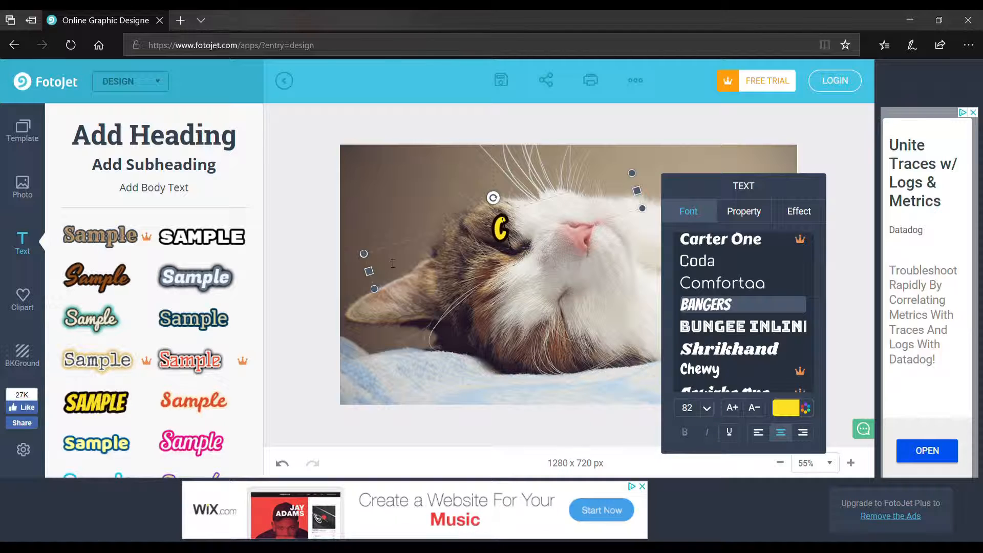
{"action": "type", "text": "CAT I"}
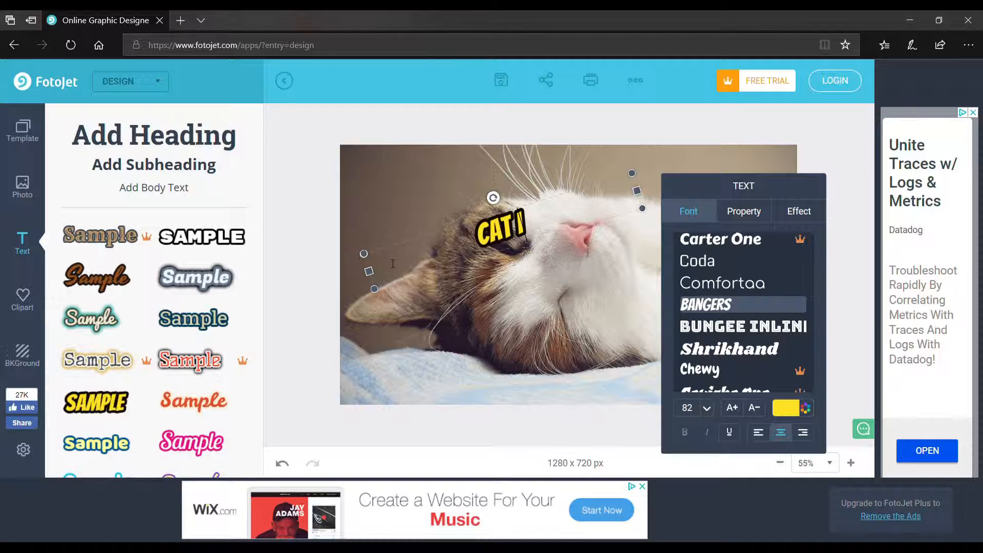
{"action": "type", "text": "S CUT"}
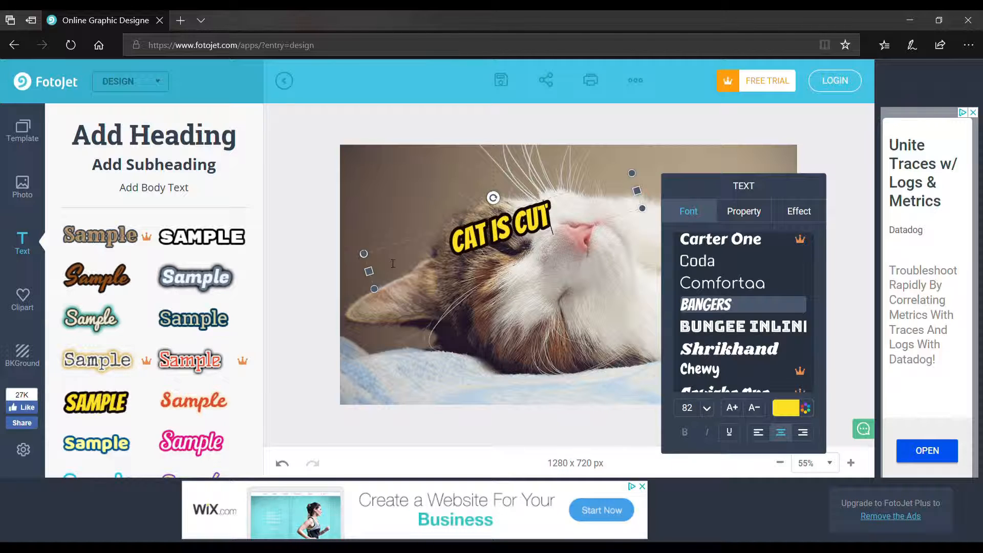
{"action": "type", "text": "E"}
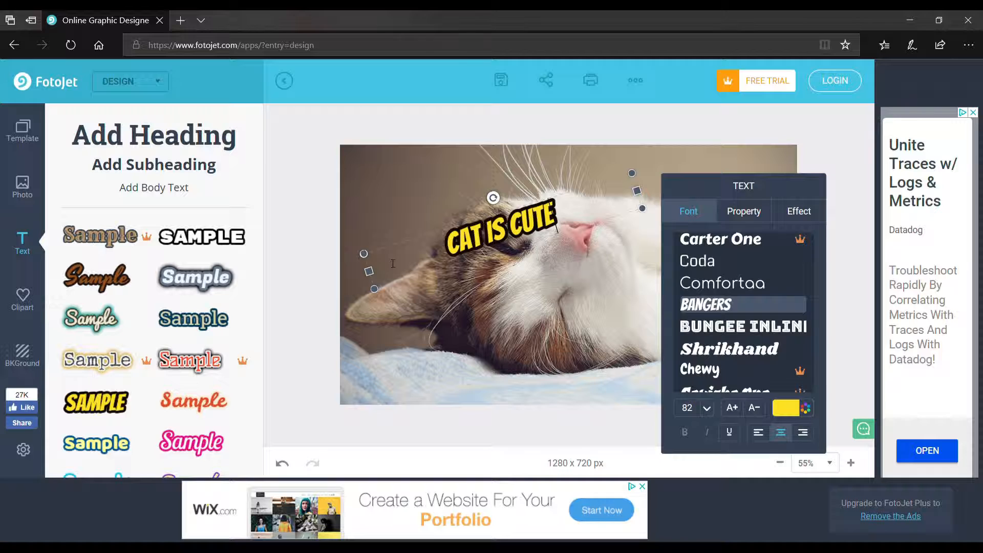
{"action": "type", "text": "E"}
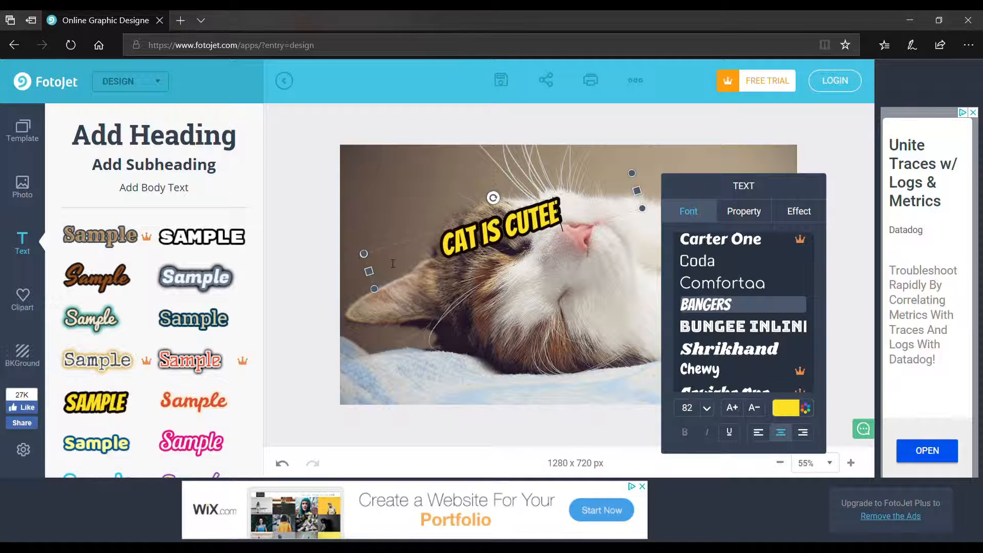
{"action": "key", "text": "BackSpace"}
{"action": "type", "text": "!"}
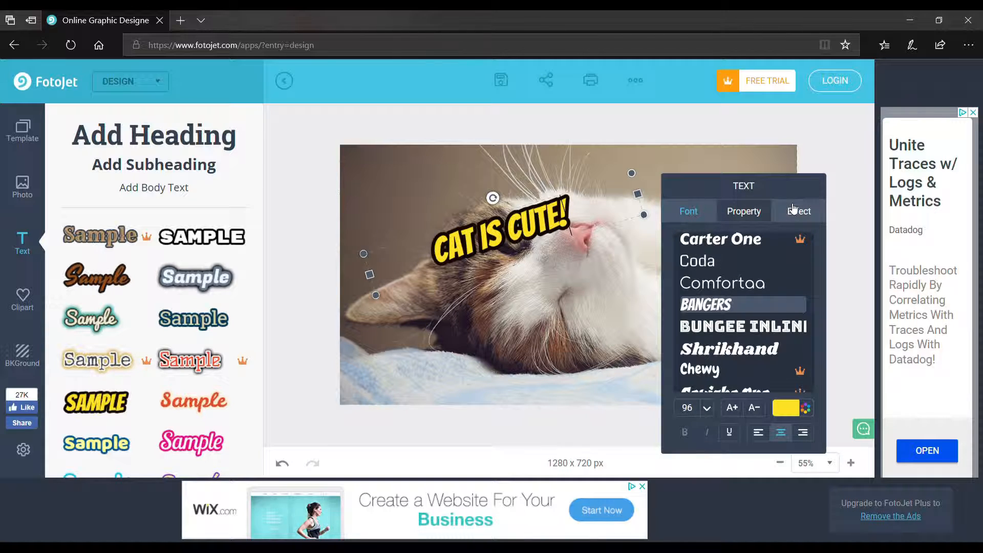
Step: Increase the "CAT IS CUTE!" font size to 116 and set the text color to black
{"action": "left_click", "coordinate": [731, 408]}
{"action": "left_click", "coordinate": [734, 412]}
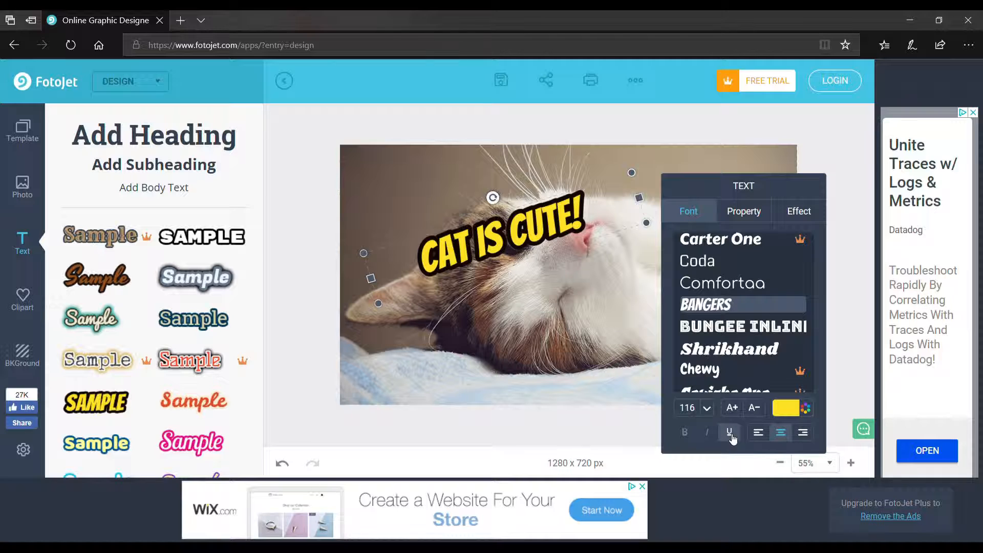
{"action": "left_click", "coordinate": [797, 410]}
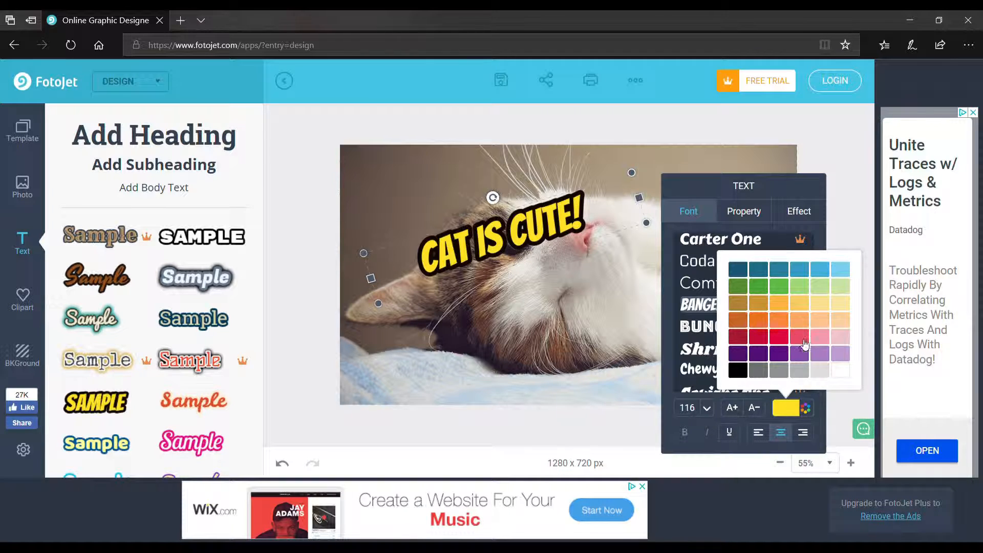
{"action": "left_click", "coordinate": [741, 369]}
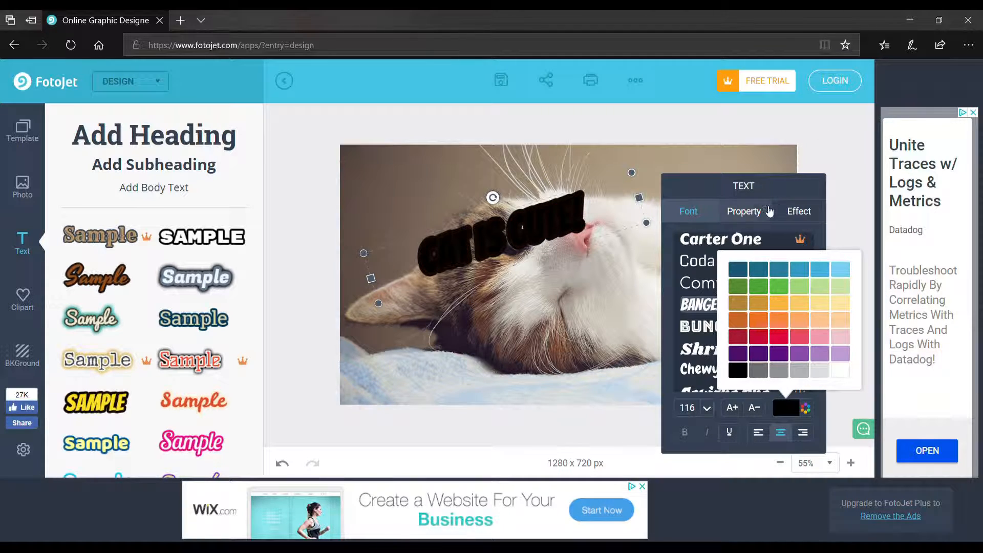
Step: Set the outline color of the "CAT IS CUTE!" text to light yellow
{"action": "left_click", "coordinate": [750, 211]}
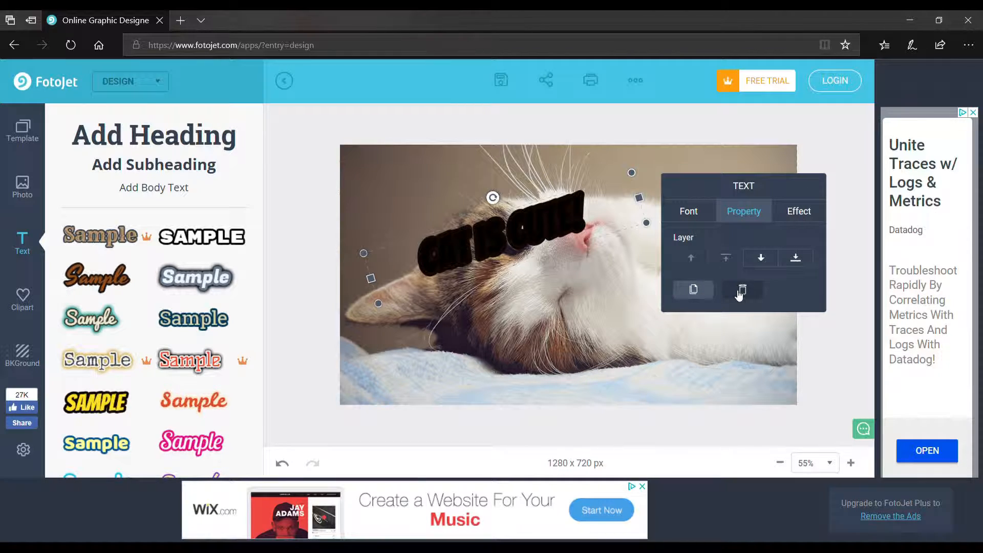
{"action": "left_click", "coordinate": [798, 212]}
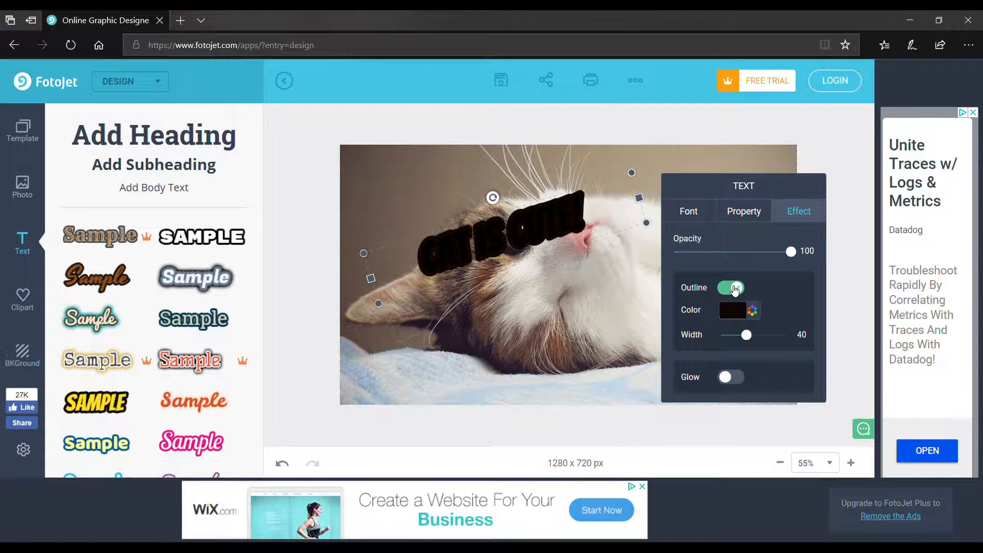
{"action": "left_click", "coordinate": [737, 312]}
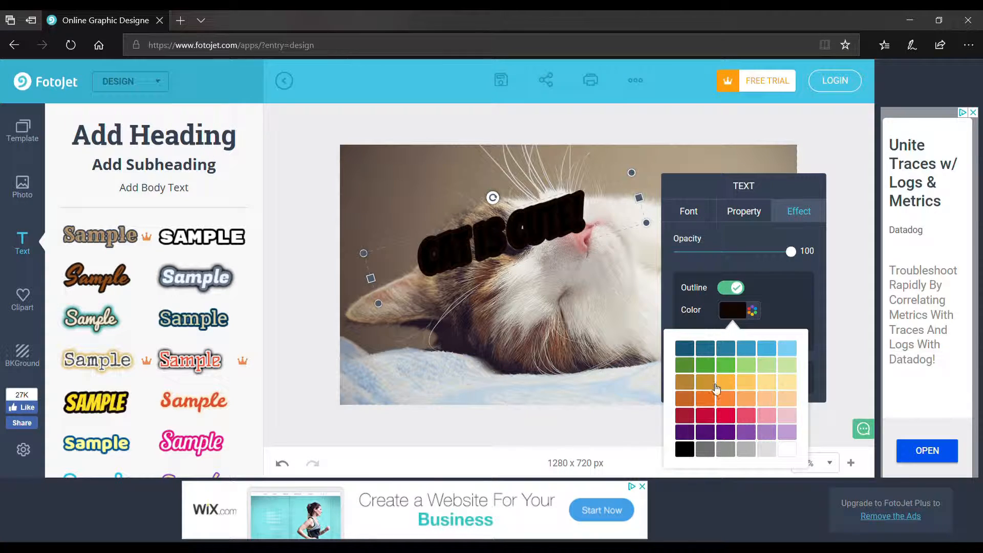
{"action": "left_click", "coordinate": [766, 383]}
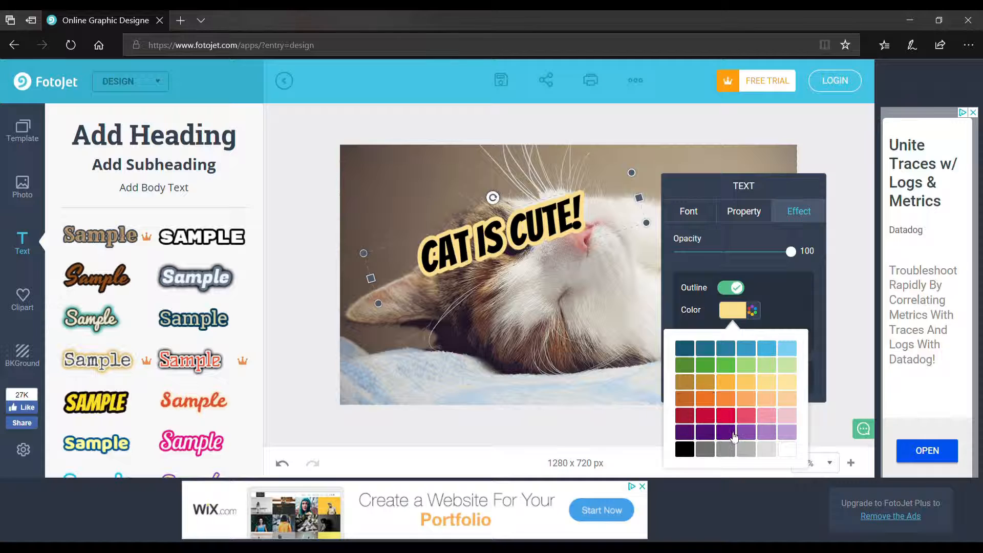
Step: Set the title's outline width to 12 and add a white glow with radius 20 and blur 12
{"action": "left_click", "coordinate": [774, 295]}
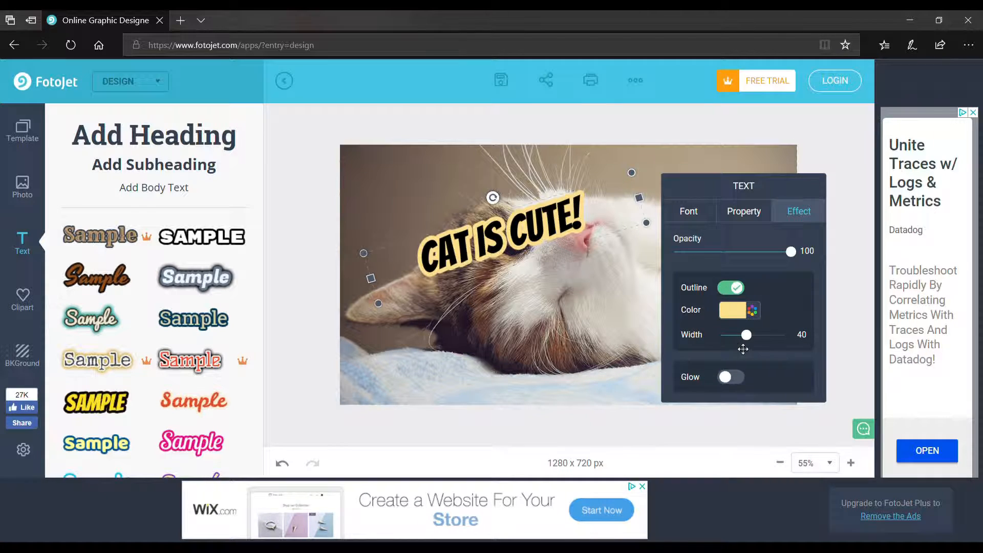
{"action": "mouse_move", "coordinate": [743, 349]}
{"action": "left_mouse_down"}
{"action": "mouse_move", "coordinate": [762, 348]}
{"action": "mouse_move", "coordinate": [733, 349]}
{"action": "left_mouse_up"}
{"action": "left_click", "coordinate": [735, 378]}
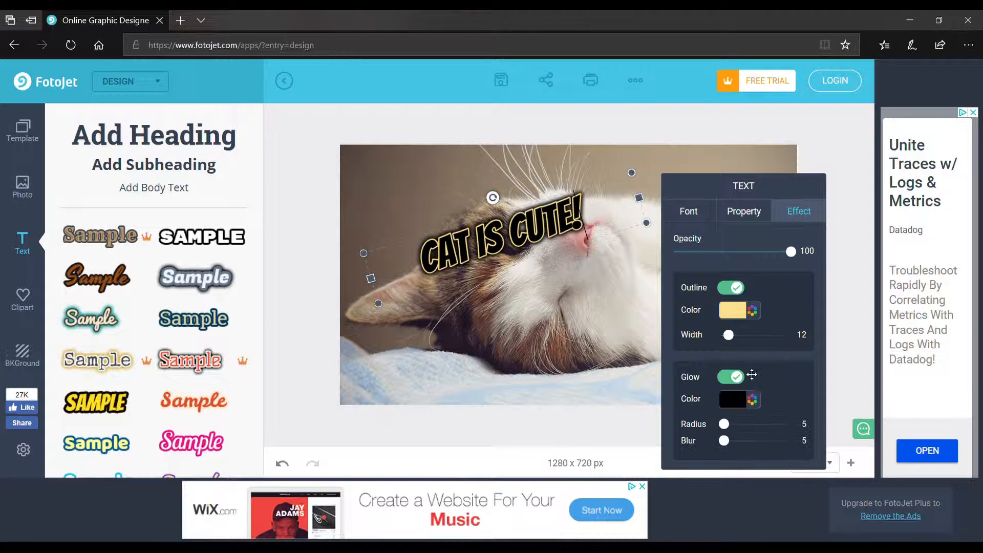
{"action": "left_click", "coordinate": [738, 401]}
{"action": "left_click", "coordinate": [788, 362]}
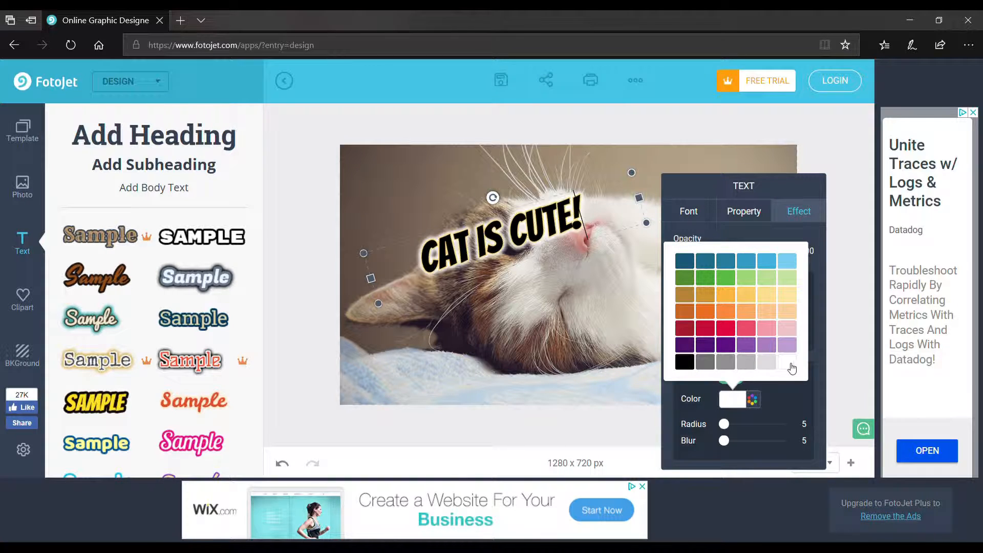
{"action": "left_click_drag", "start_coordinate": [736, 424], "coordinate": [729, 440]}
Step: Reduce the tilt of the "CAT IS CUTE!" title and move it to the photo's upper-right area, above the cat's nose and chest
{"action": "left_click", "coordinate": [711, 185]}
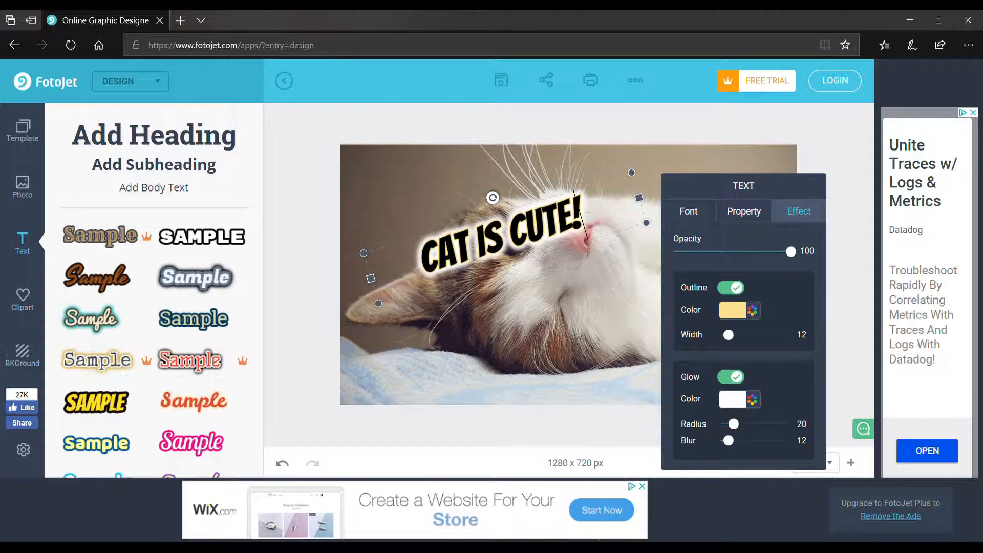
{"action": "left_click_drag", "start_coordinate": [492, 197], "coordinate": [495, 200]}
{"action": "left_click_drag", "start_coordinate": [508, 206], "coordinate": [685, 196]}
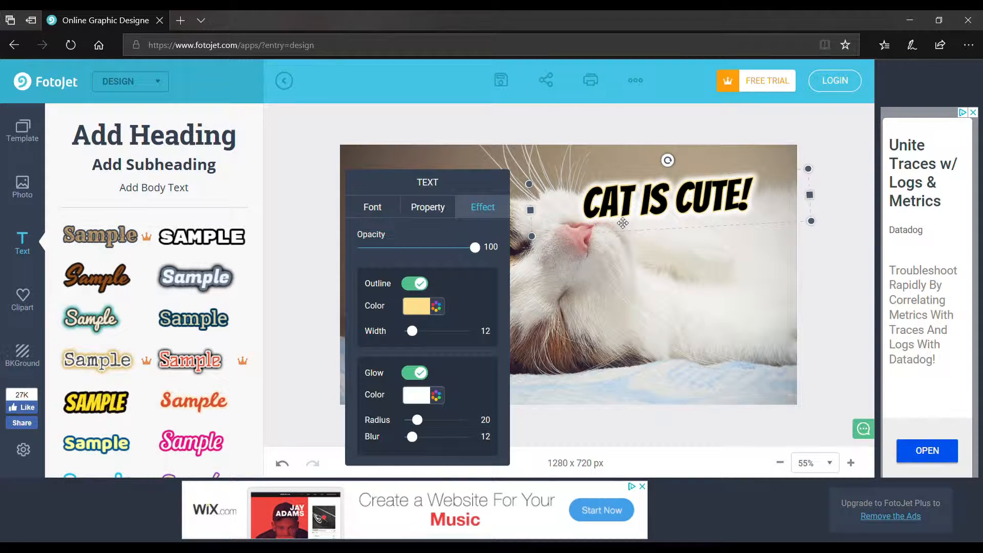
Step: Add the YouTube icon from the Social Media clipart and place it in the photo's upper-left area
{"action": "left_click", "coordinate": [17, 298]}
{"action": "left_click", "coordinate": [306, 157]}
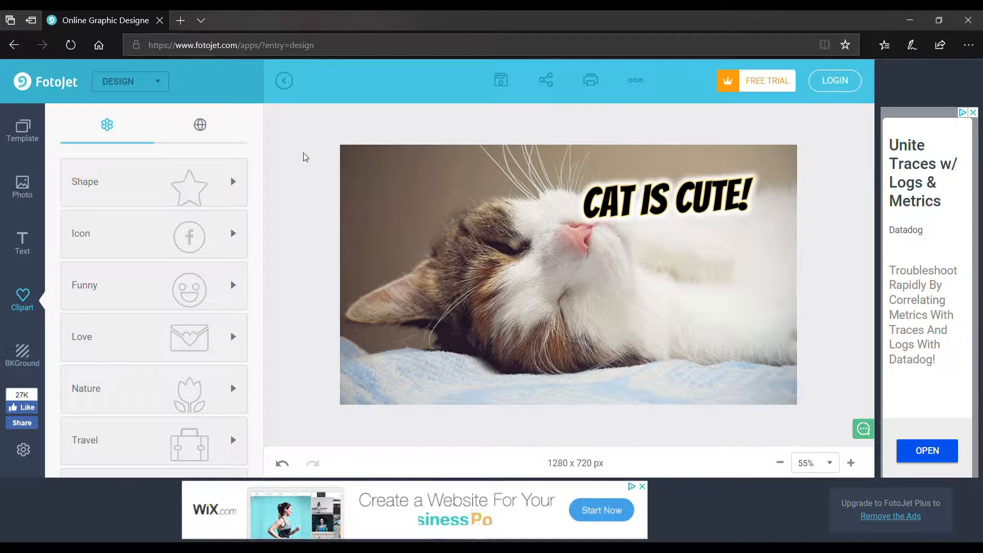
{"action": "left_click", "coordinate": [144, 237]}
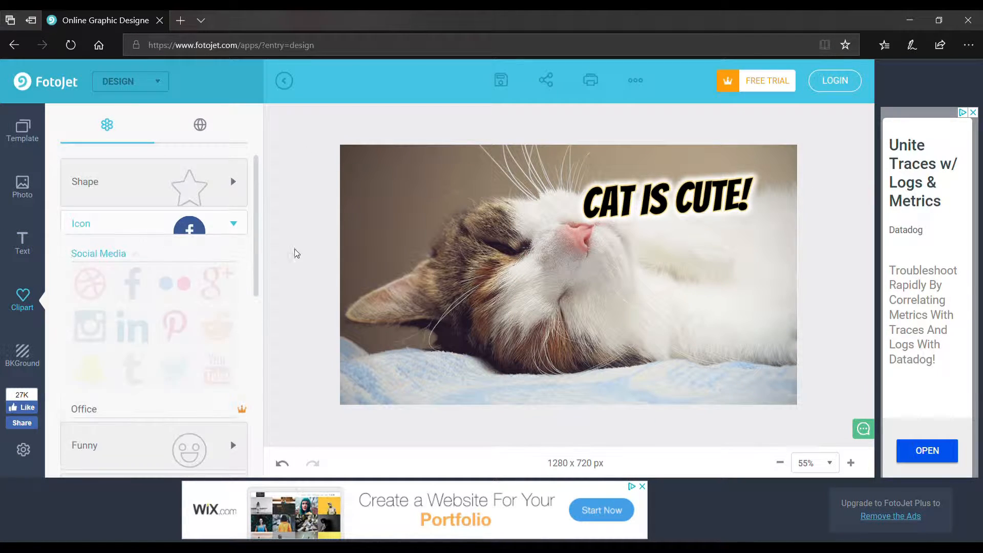
{"action": "left_click", "coordinate": [230, 378]}
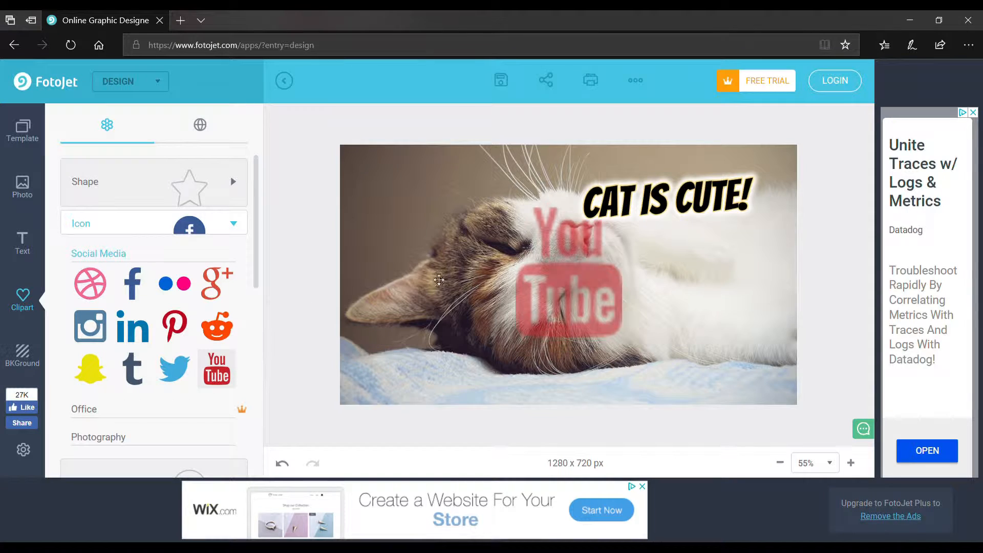
{"action": "left_click_drag", "start_coordinate": [559, 277], "coordinate": [399, 227]}
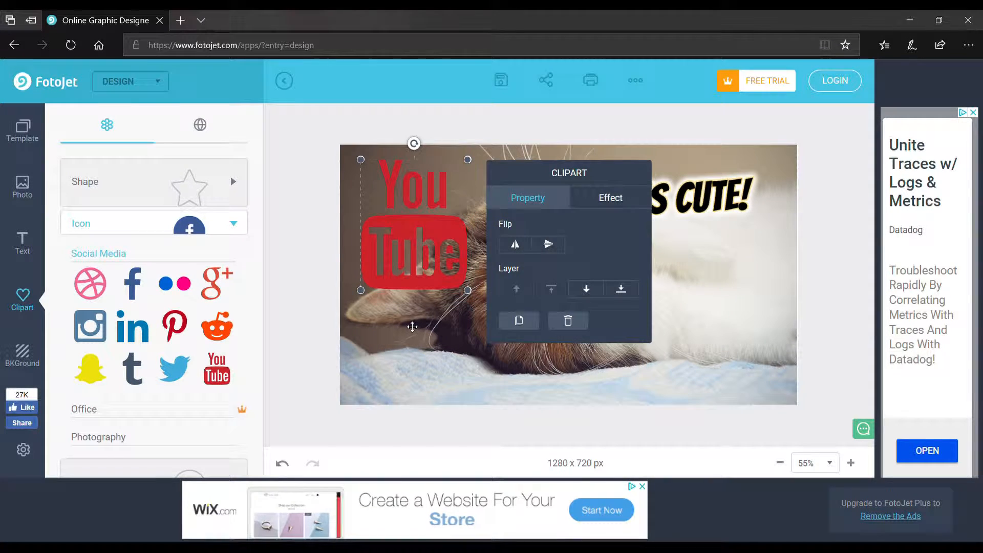
{"action": "left_click", "coordinate": [412, 304]}
Step: Place the Twitter icon below the YouTube icon, and delete both icons from the design
{"action": "left_click", "coordinate": [174, 369]}
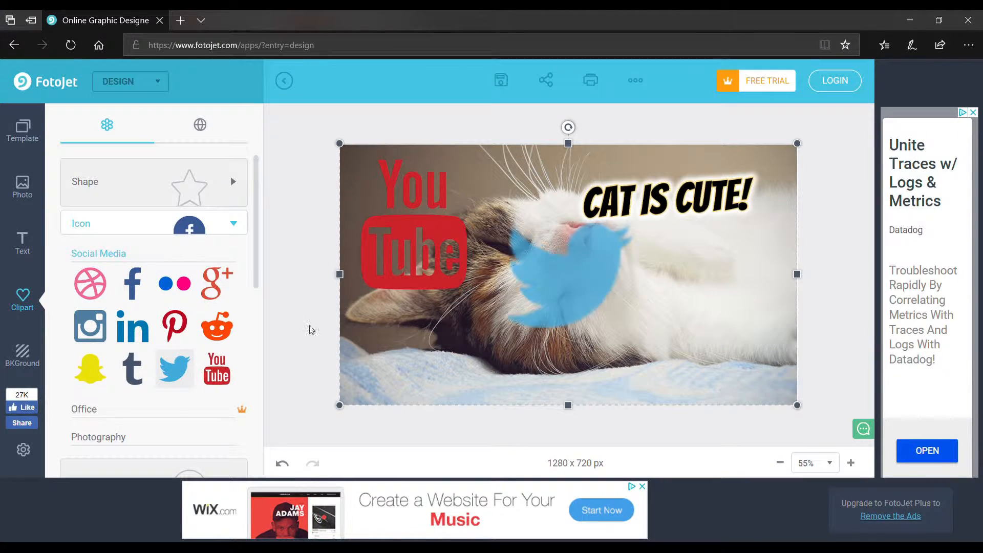
{"action": "left_click_drag", "start_coordinate": [578, 276], "coordinate": [456, 340]}
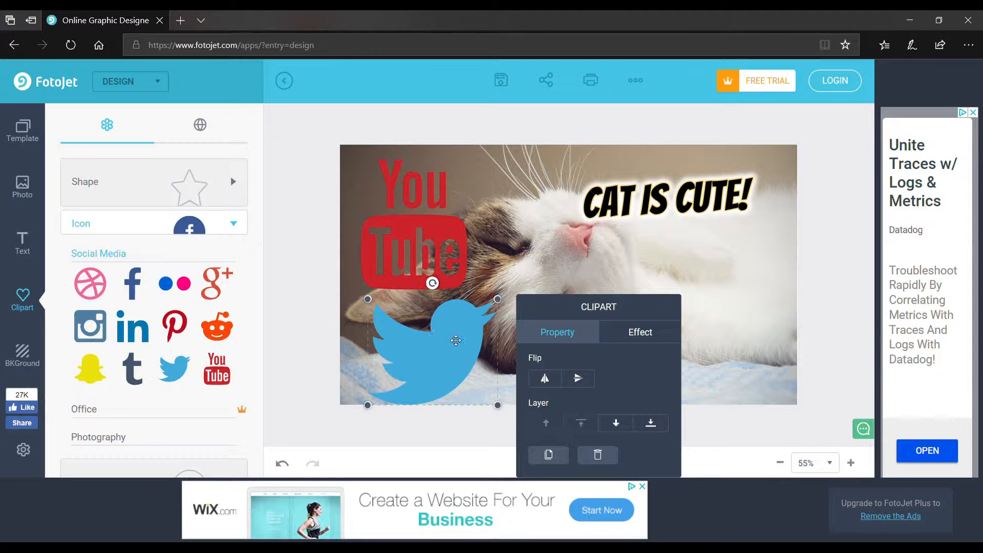
{"action": "key", "text": "Delete"}
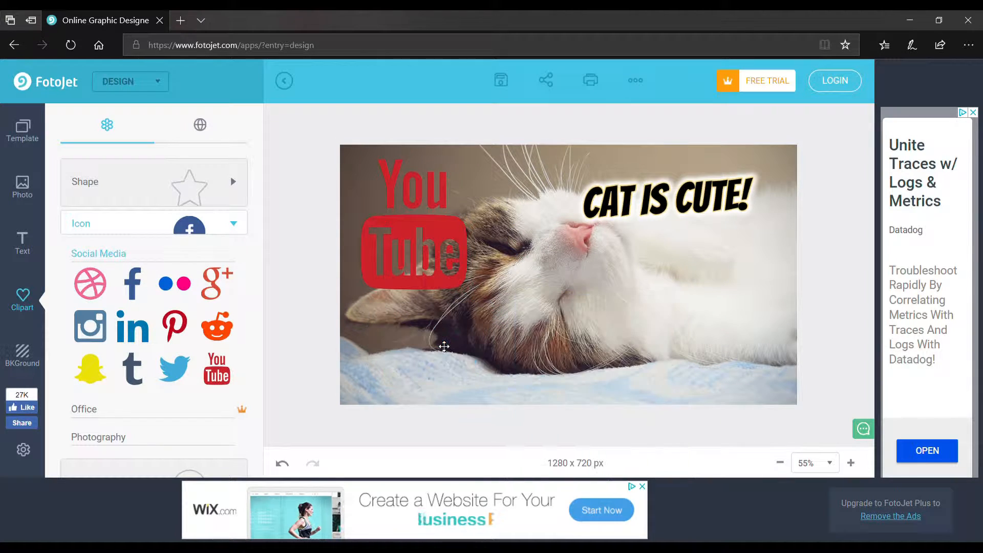
{"action": "left_click", "coordinate": [424, 269]}
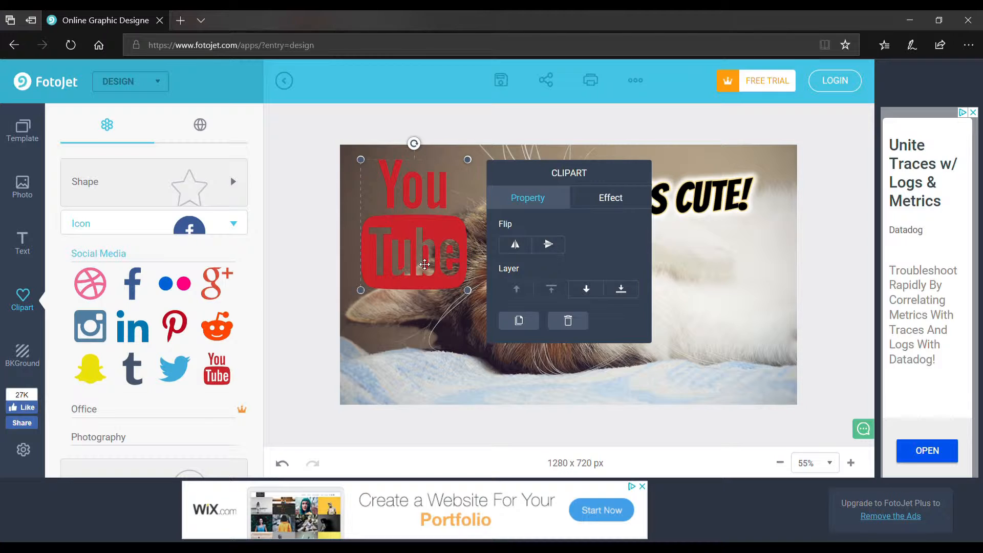
{"action": "key", "text": "Delete"}
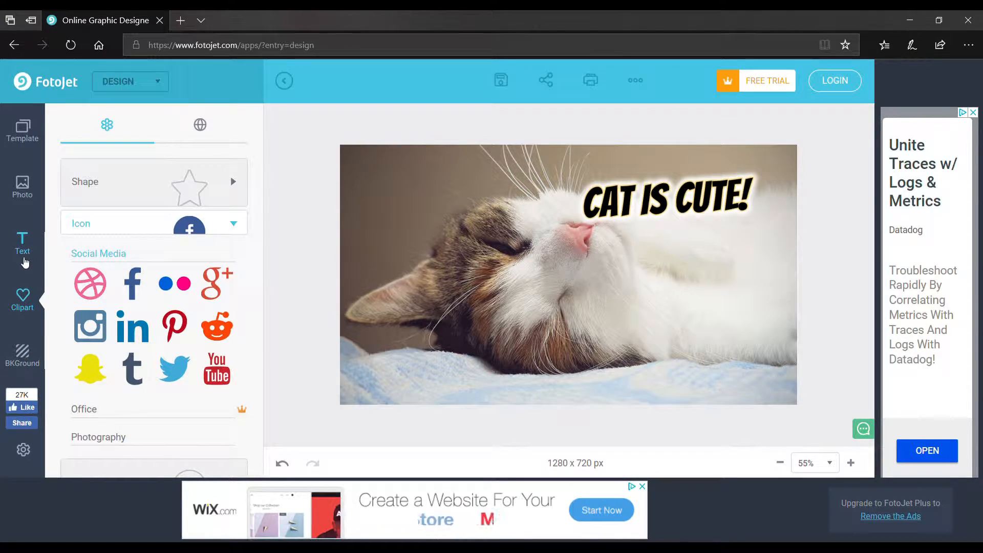
Step: Browse the Nature and Travel clipart categories, including the Animal and Travel Tool collections
{"action": "scroll", "coordinate": [146, 389], "scroll_direction": "down", "scroll_amount": 6}
{"action": "left_click", "coordinate": [137, 267]}
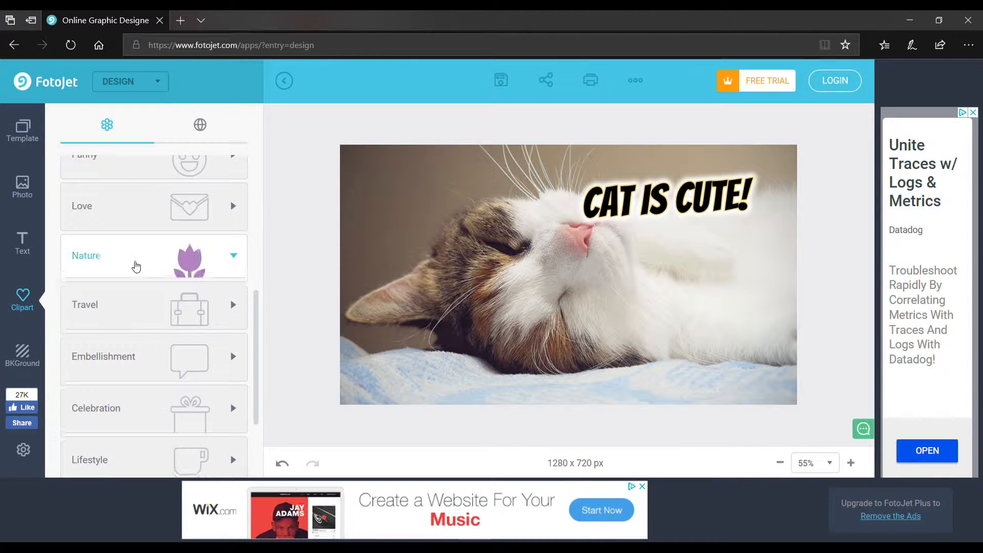
{"action": "scroll", "coordinate": [152, 281], "scroll_direction": "down", "scroll_amount": 3}
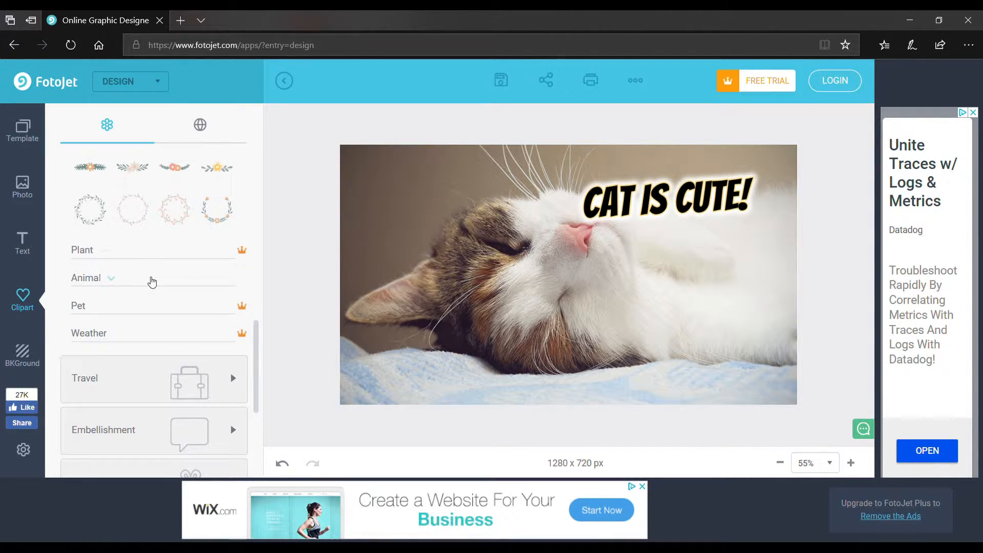
{"action": "left_click", "coordinate": [123, 285]}
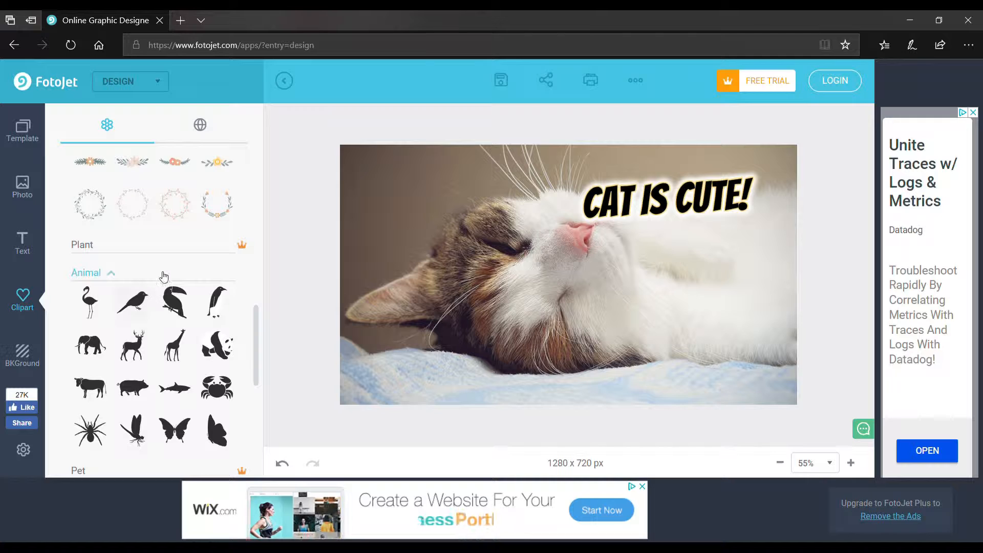
{"action": "scroll", "coordinate": [148, 320], "scroll_direction": "down", "scroll_amount": 2}
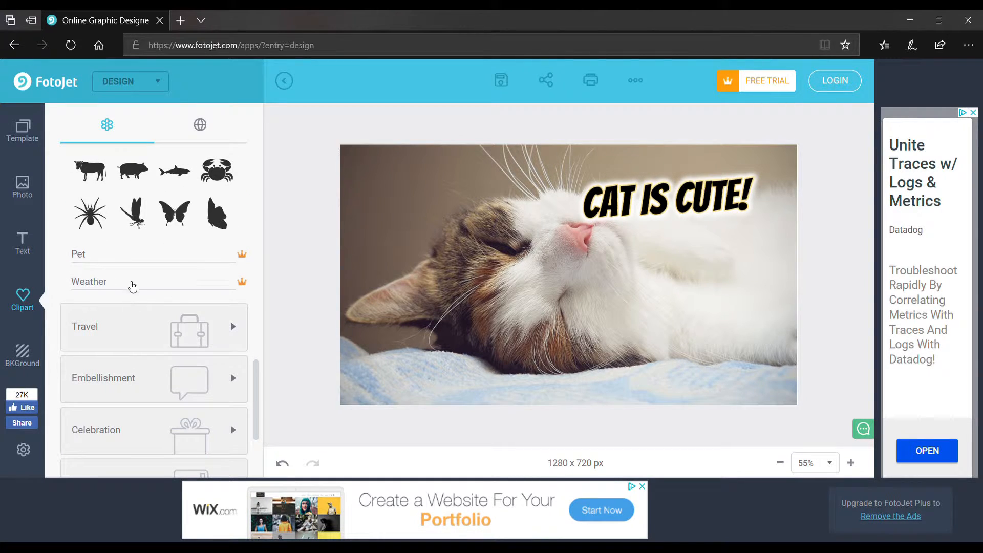
{"action": "left_click", "coordinate": [115, 342]}
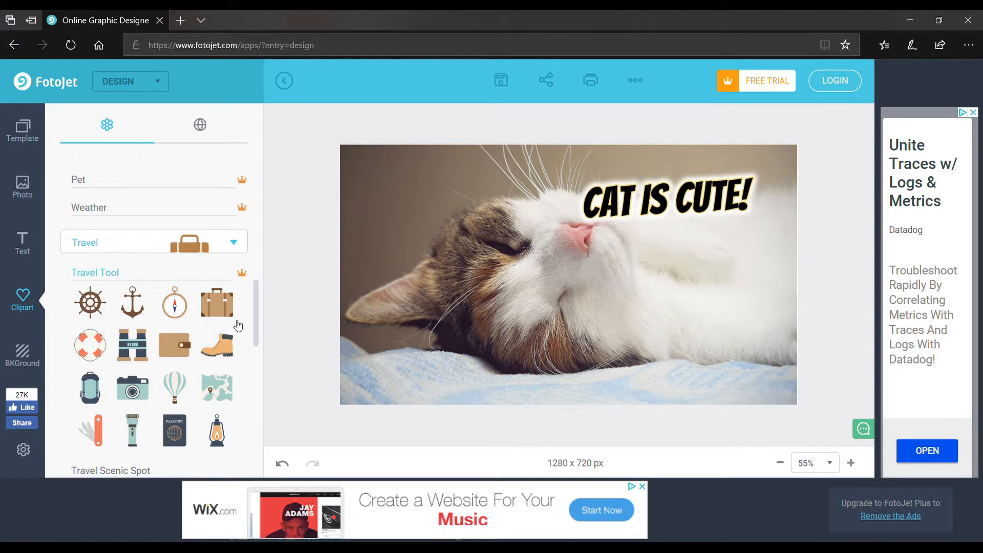
{"action": "scroll", "coordinate": [64, 279], "scroll_direction": "up", "scroll_amount": 10}
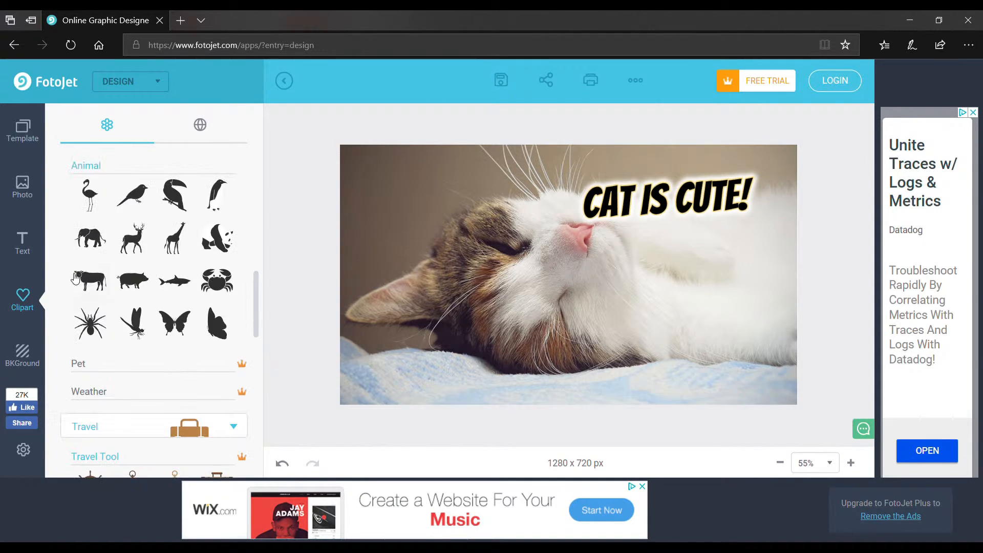